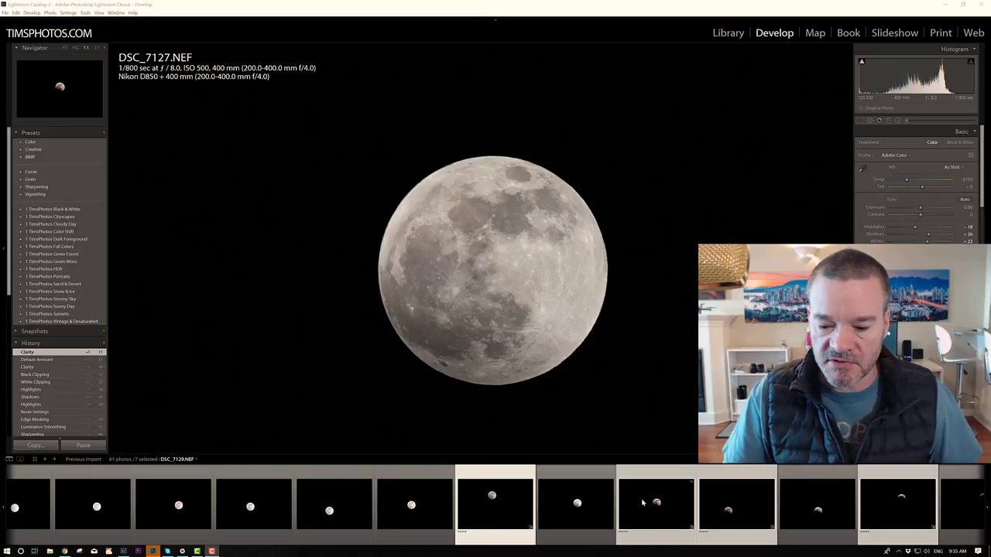
Filter the filmstrip by star rating to show only the seven rated moon photos
{"action": "right_click", "coordinate": [640, 501]}
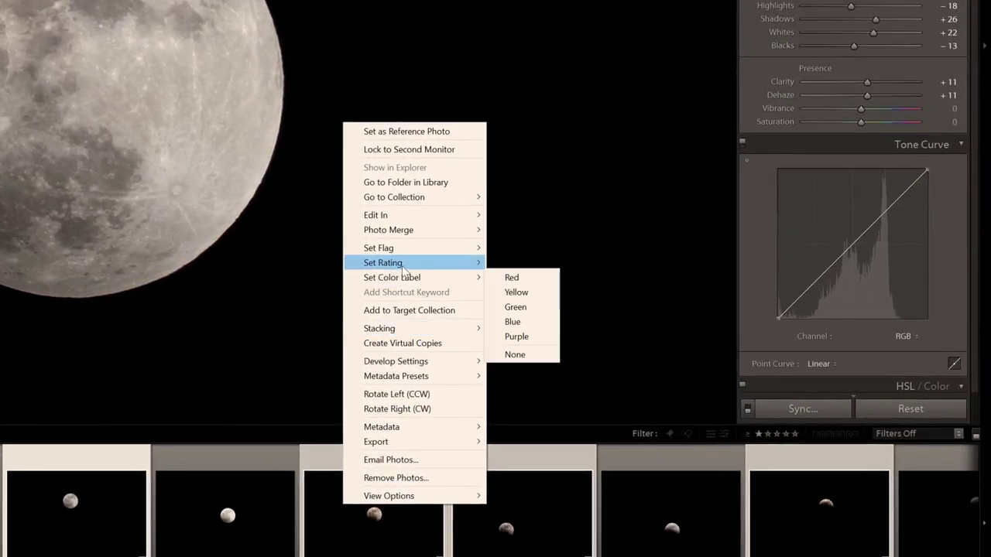
{"action": "mouse_move", "coordinate": [456, 288]}
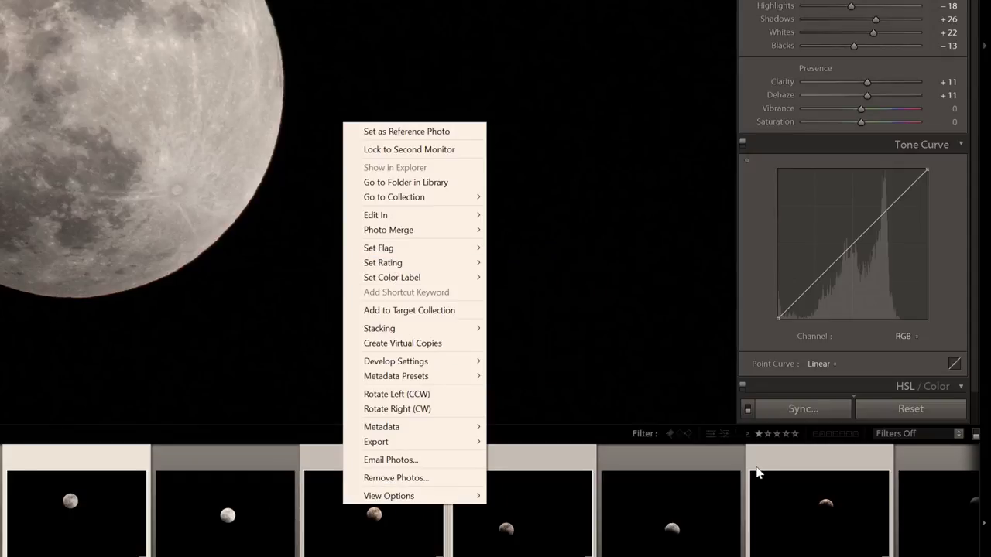
{"action": "left_click", "coordinate": [797, 436]}
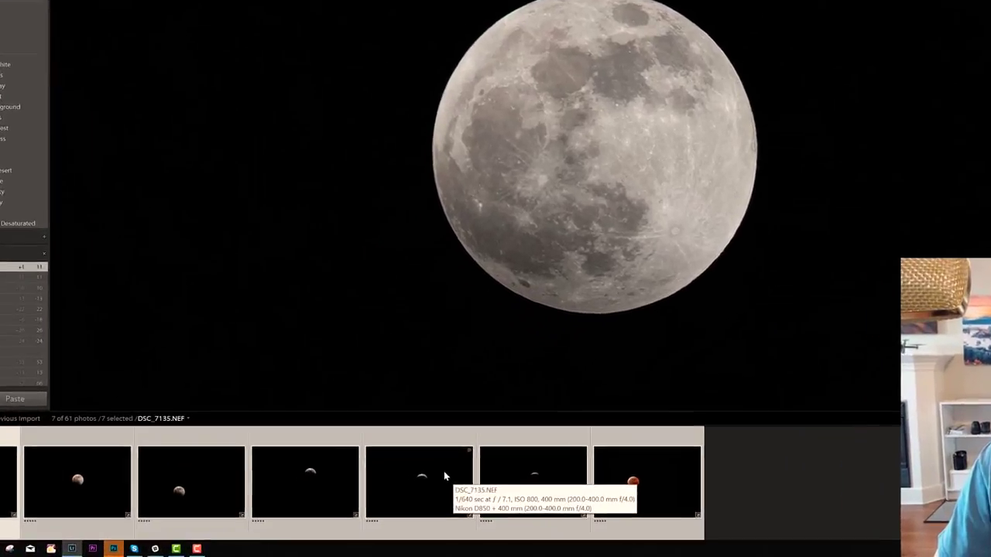
Send the seven selected moon photos to Photoshop with Edit In > Edit in Adobe Photoshop
{"action": "right_click", "coordinate": [386, 495]}
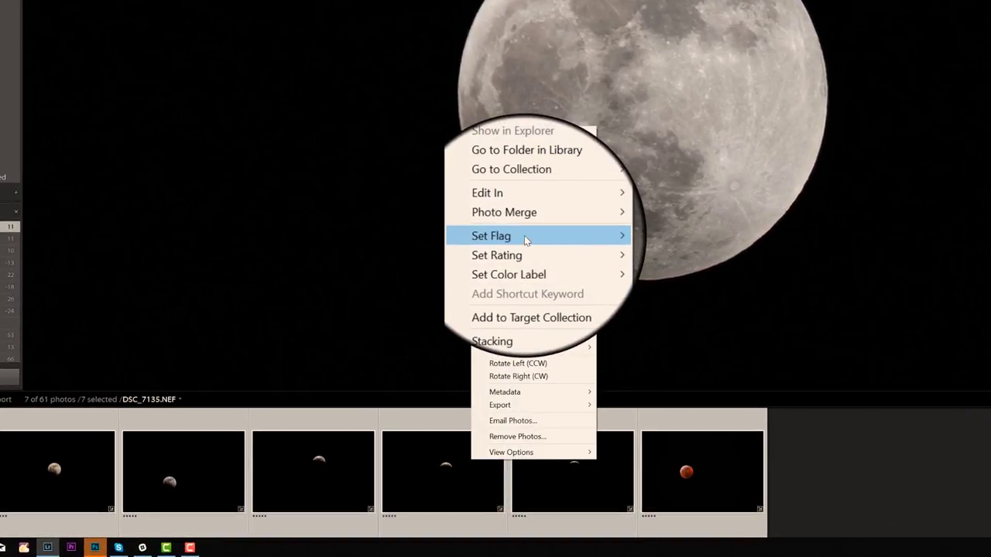
{"action": "mouse_move", "coordinate": [525, 237]}
{"action": "mouse_move", "coordinate": [527, 207]}
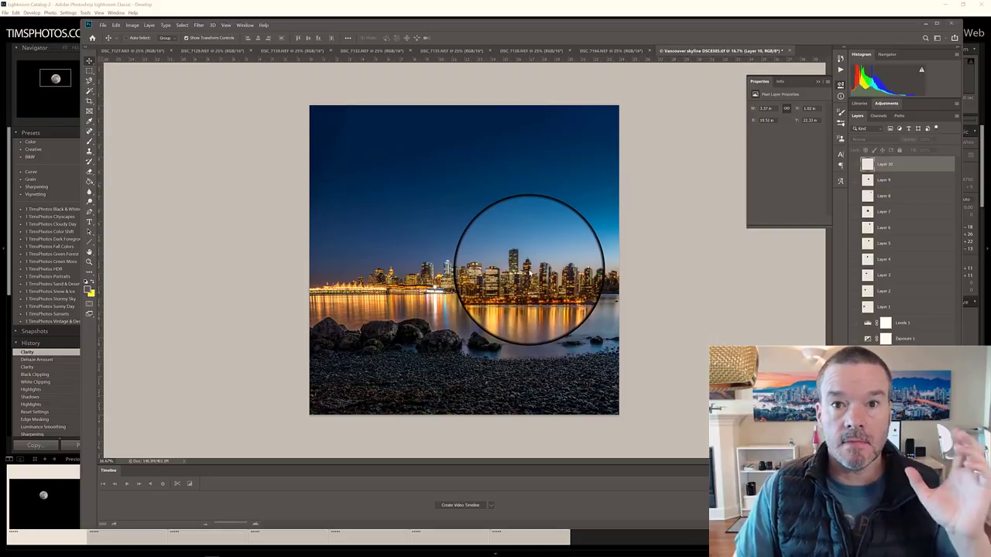
Make the Hue/Saturation, Exposure and Levels adjustment layers visible again, leaving the moons hidden
{"action": "left_click_drag", "start_coordinate": [529, 269], "coordinate": [543, 247]}
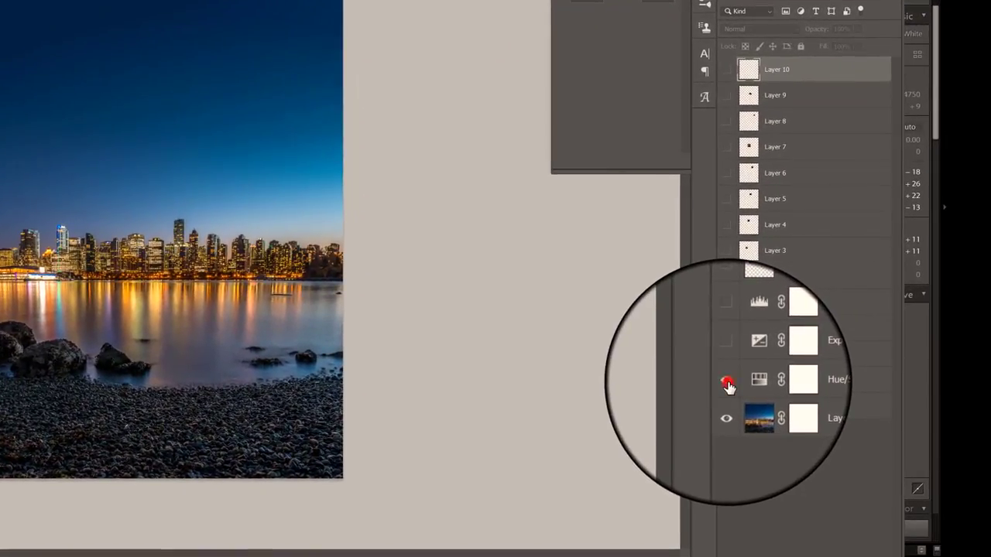
{"action": "left_click", "coordinate": [855, 356]}
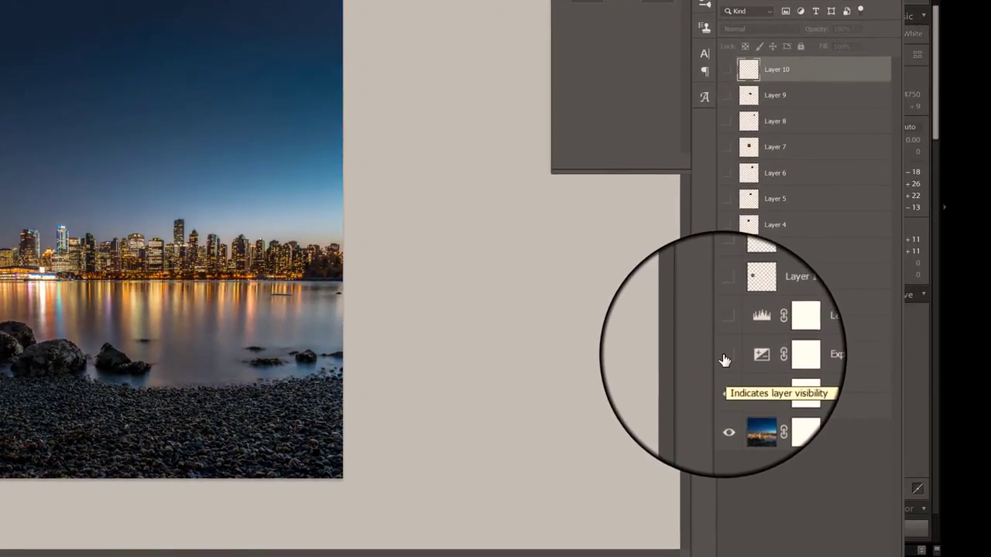
{"action": "left_click", "coordinate": [727, 359]}
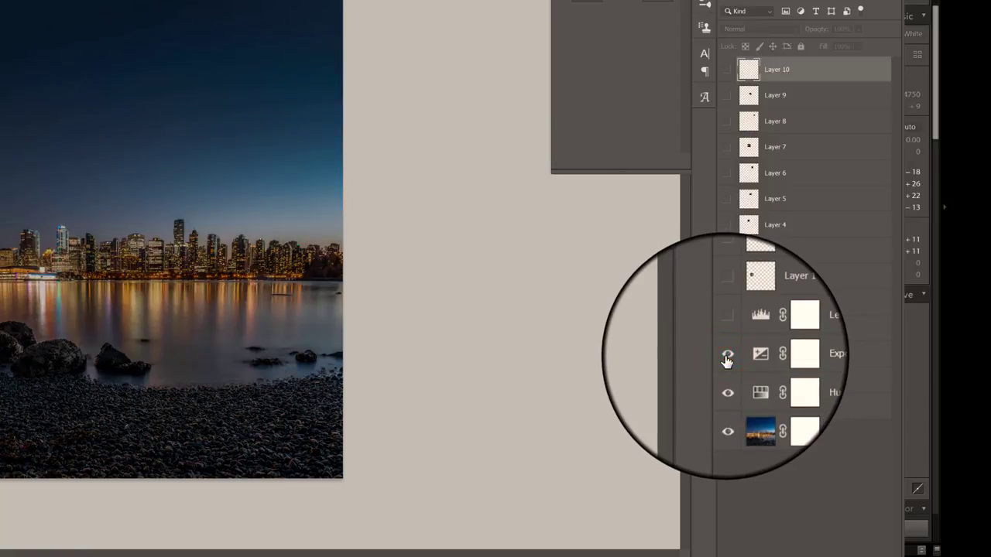
{"action": "left_click", "coordinate": [728, 331]}
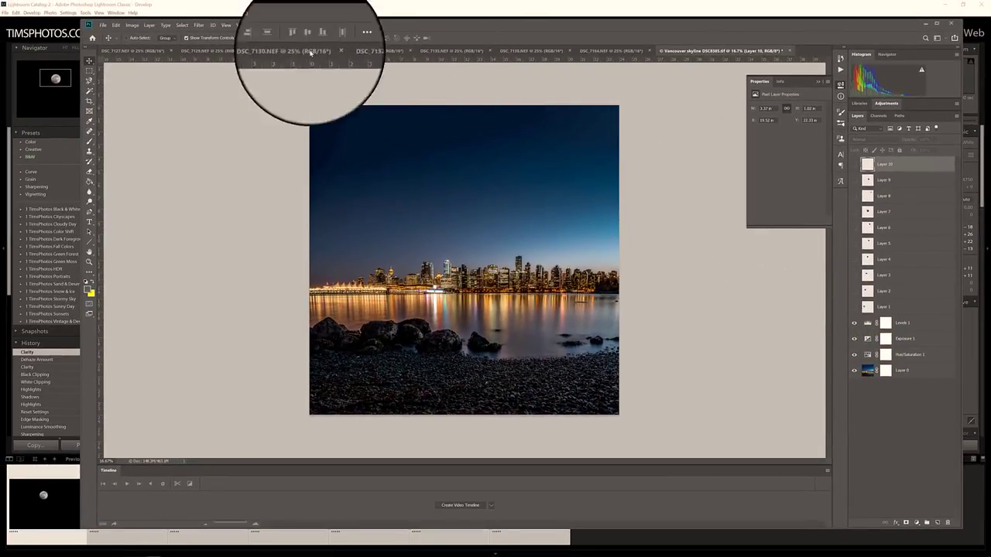
Bring a square selection of the DSC_7127.NEF moon into the skyline and set Layer 1 to Screen
{"action": "left_click", "coordinate": [129, 53]}
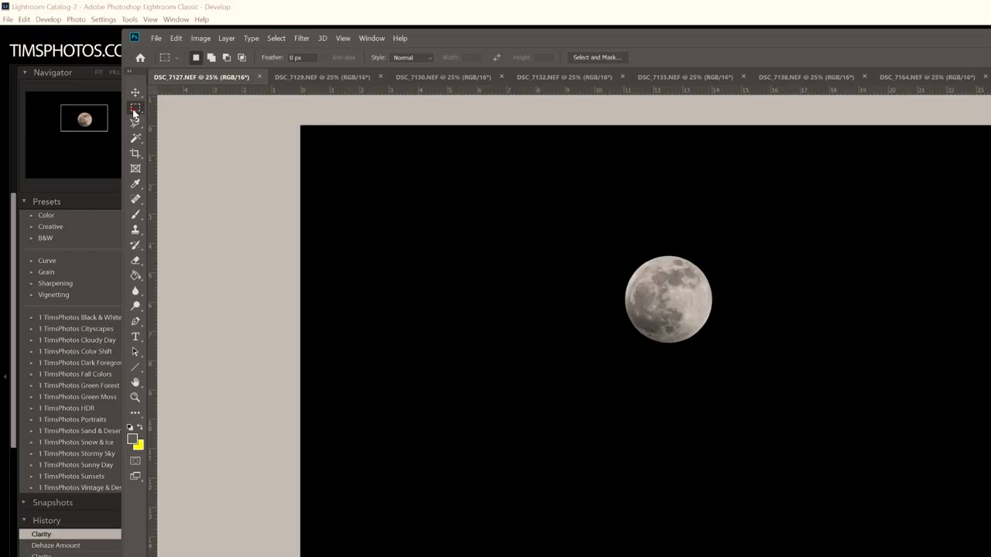
{"action": "left_click", "coordinate": [90, 72]}
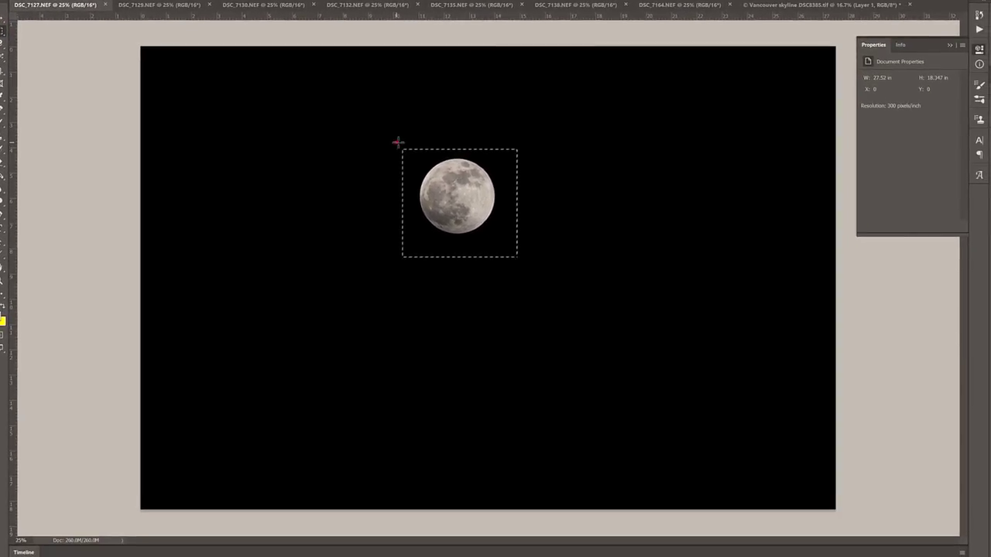
{"action": "left_click_drag", "start_coordinate": [396, 142], "coordinate": [514, 243]}
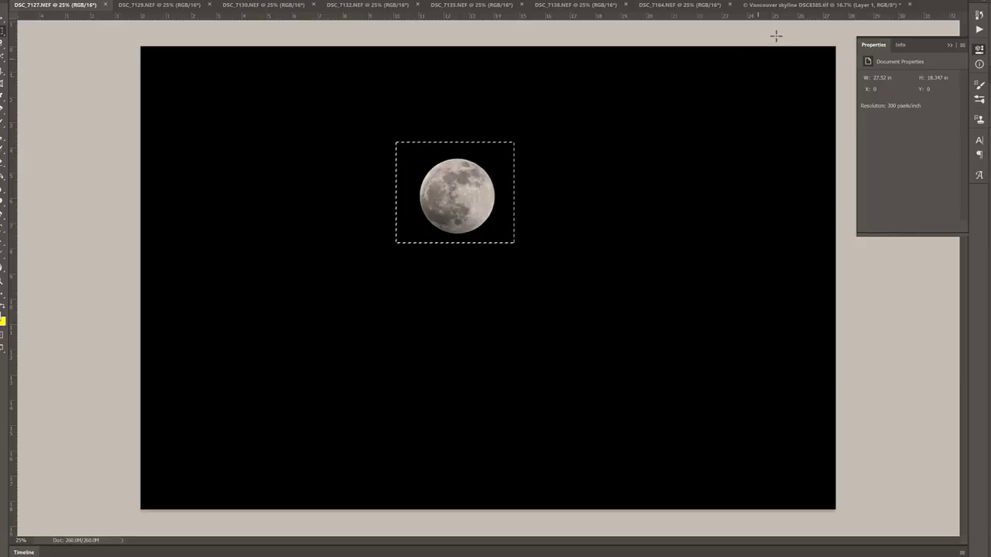
{"action": "left_click", "coordinate": [826, 5]}
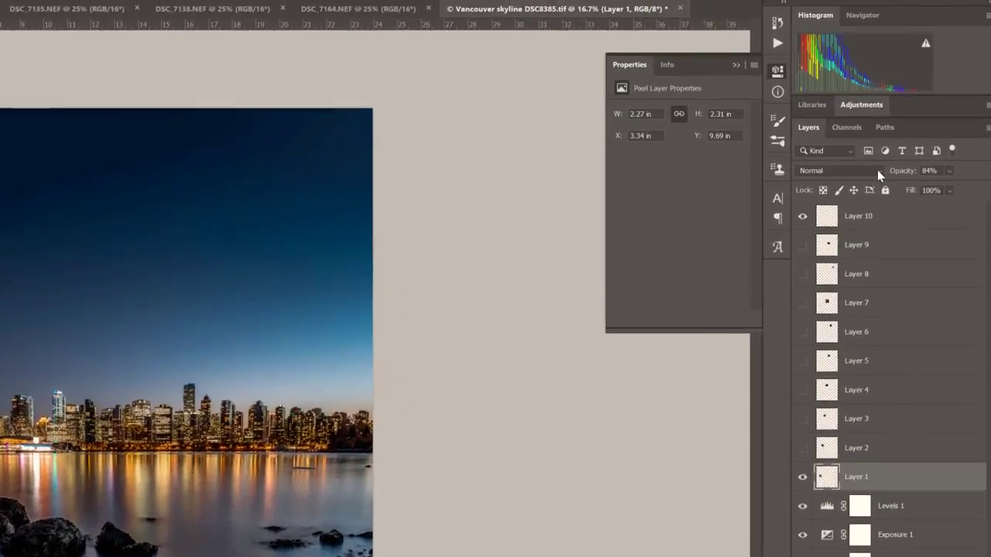
{"action": "left_click", "coordinate": [842, 178]}
{"action": "left_click", "coordinate": [788, 309]}
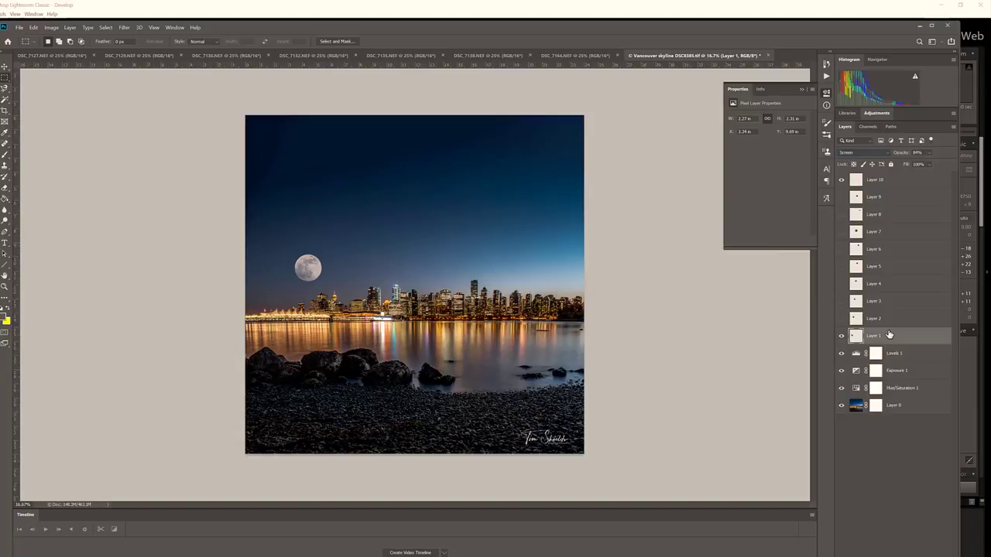
Bring a square selection of the DSC_7129.NEF moon into the skyline and show it on Layer 2
{"action": "left_click", "coordinate": [137, 56]}
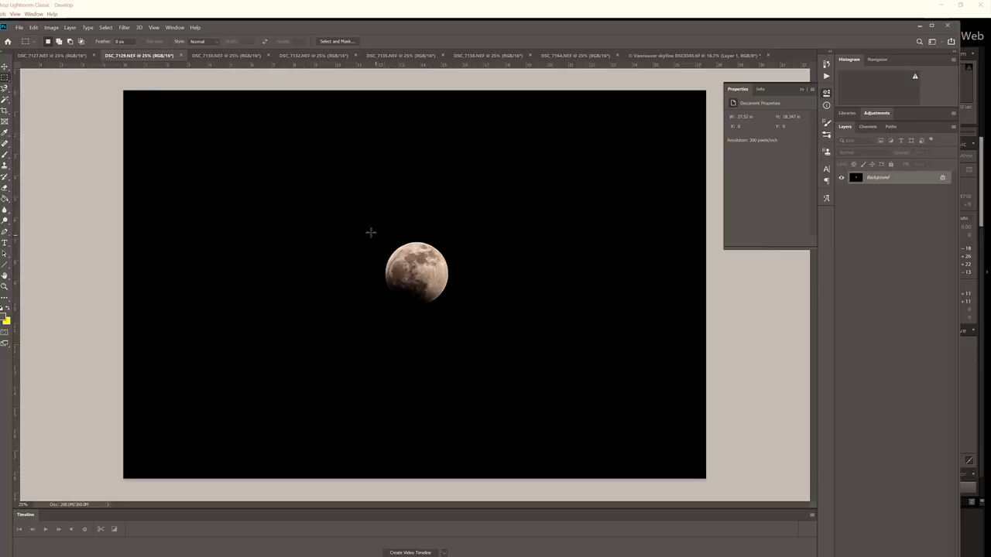
{"action": "left_click_drag", "start_coordinate": [364, 233], "coordinate": [465, 331]}
{"action": "left_click", "coordinate": [685, 56]}
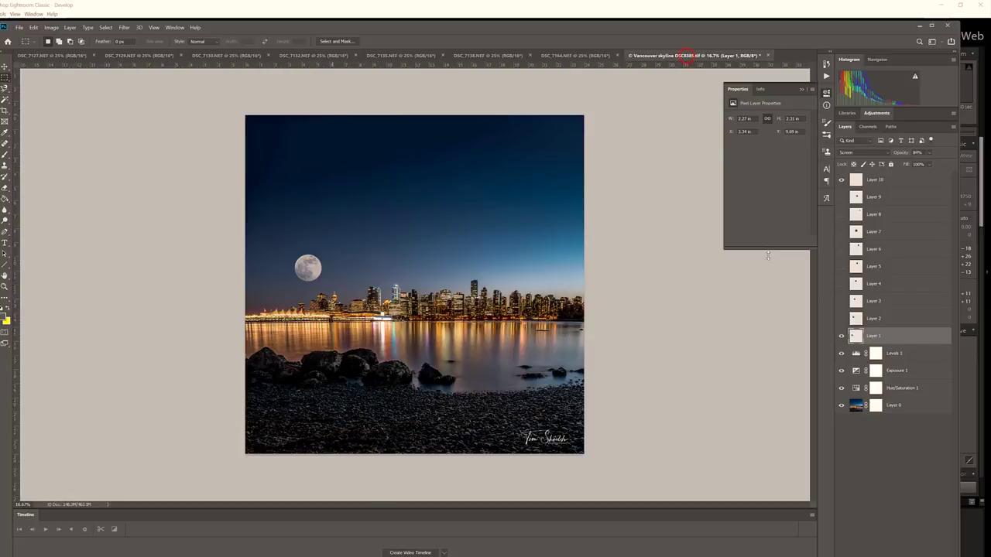
{"action": "left_click", "coordinate": [842, 318]}
Set Layers 1 and 2 to Screen blending and reveal moon Layers 3 through 8
{"action": "left_click", "coordinate": [867, 152]}
{"action": "left_click", "coordinate": [872, 163]}
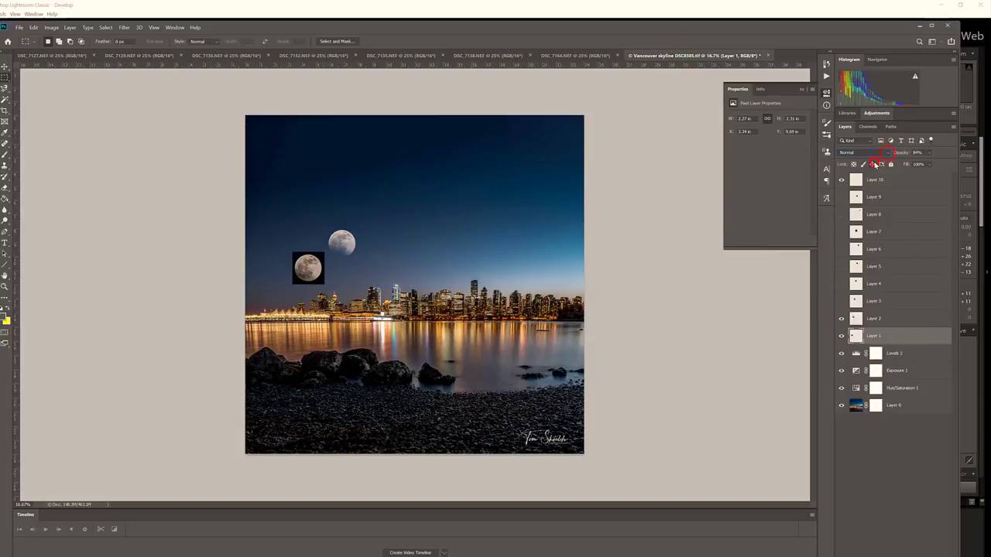
{"action": "left_click", "coordinate": [909, 321]}
{"action": "left_click", "coordinate": [871, 153]}
{"action": "left_click", "coordinate": [872, 163]}
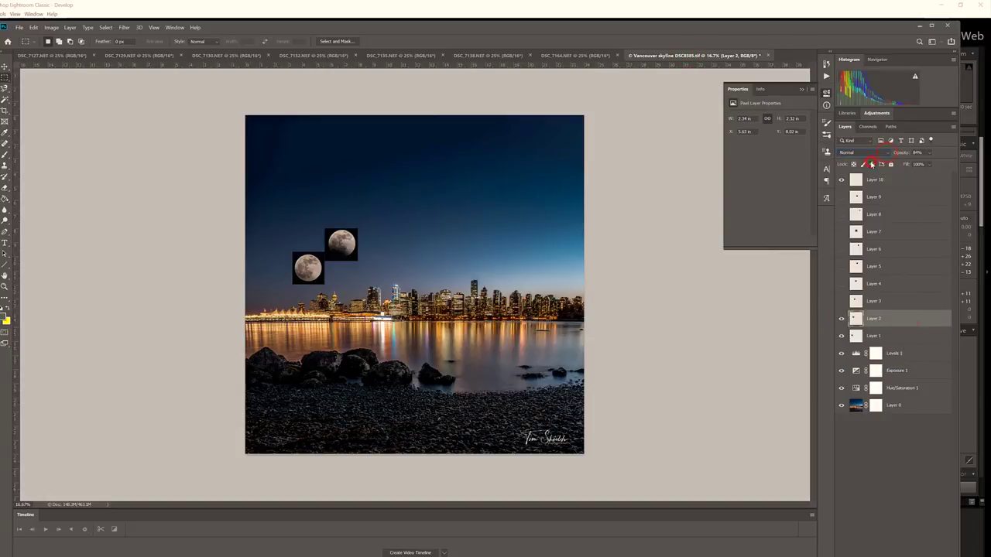
{"action": "left_click", "coordinate": [888, 155]}
{"action": "left_click", "coordinate": [861, 226]}
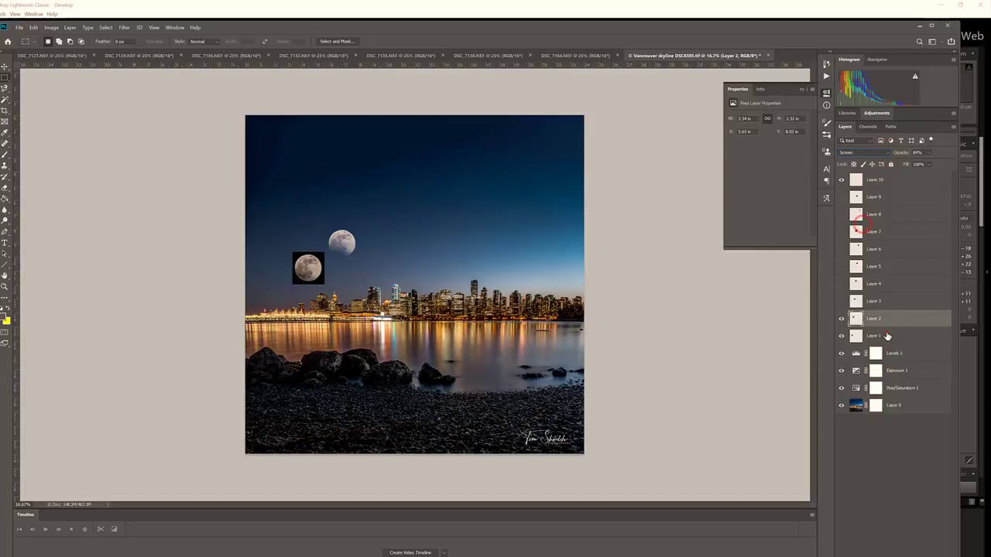
{"action": "left_click", "coordinate": [887, 335]}
{"action": "left_click", "coordinate": [885, 154]}
{"action": "left_click", "coordinate": [870, 226]}
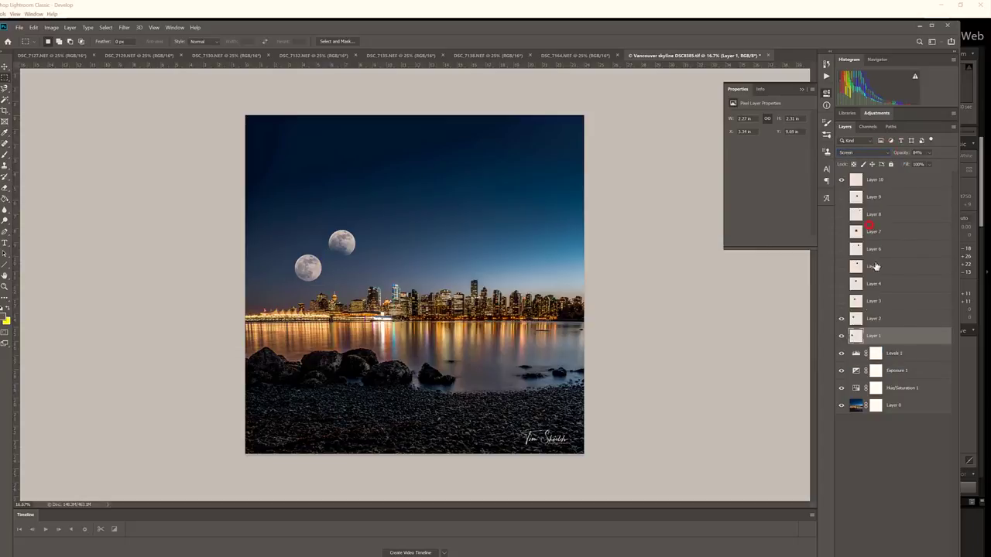
{"action": "left_click_drag", "start_coordinate": [842, 305], "coordinate": [843, 218]}
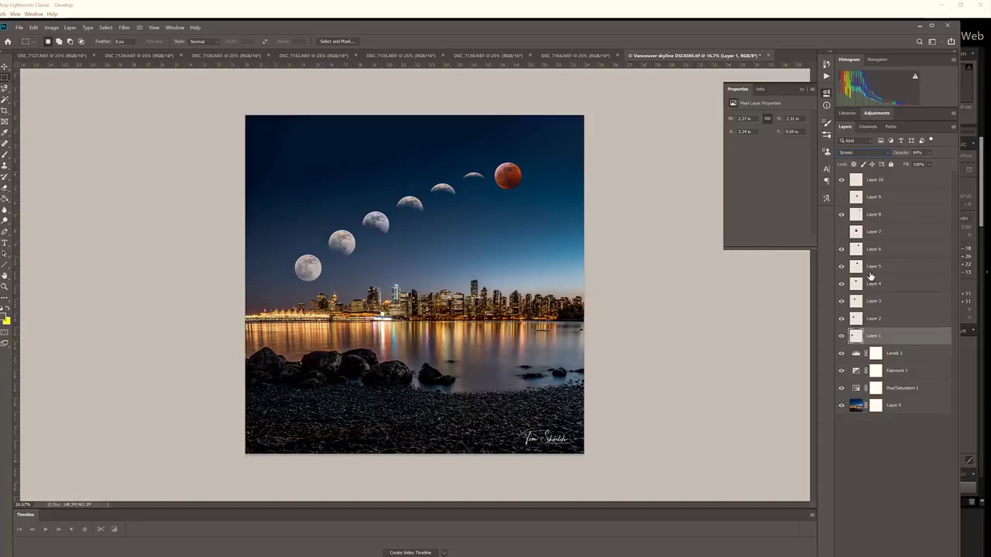
Select moon Layers 1–10 and free-transform them to 75% width
{"action": "left_click", "coordinate": [881, 186], "text": "shift"}
{"action": "key", "text": "ctrl+t"}
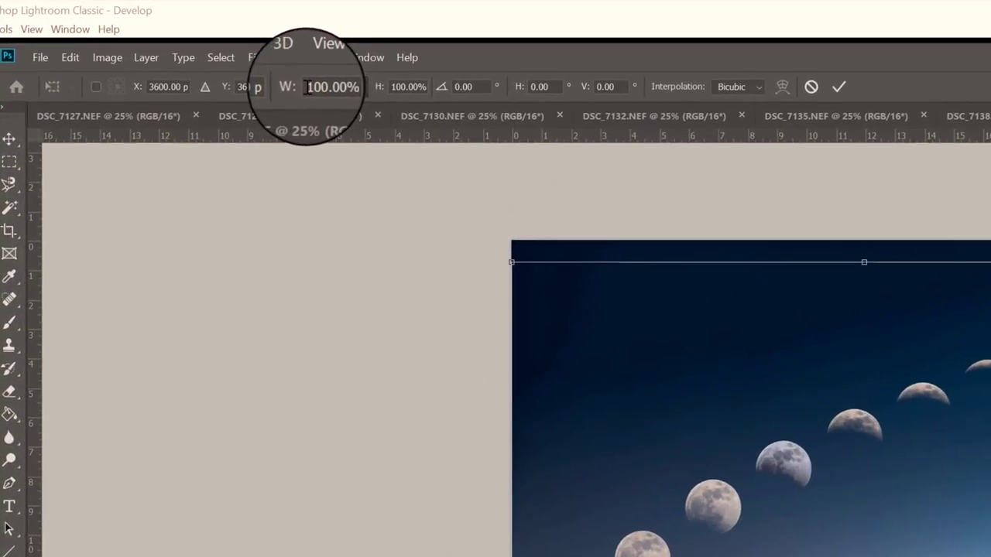
{"action": "left_click", "coordinate": [307, 86]}
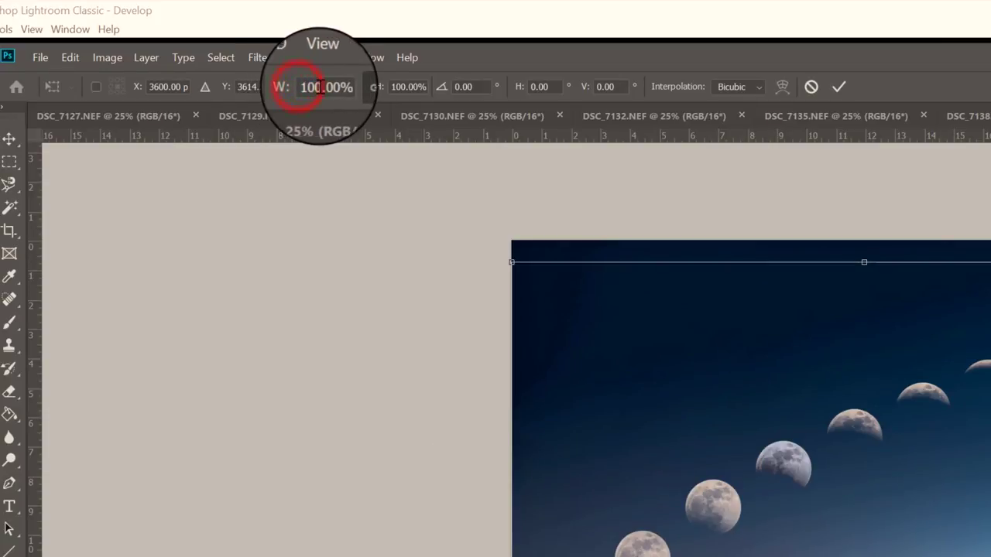
{"action": "double_click", "coordinate": [333, 86]}
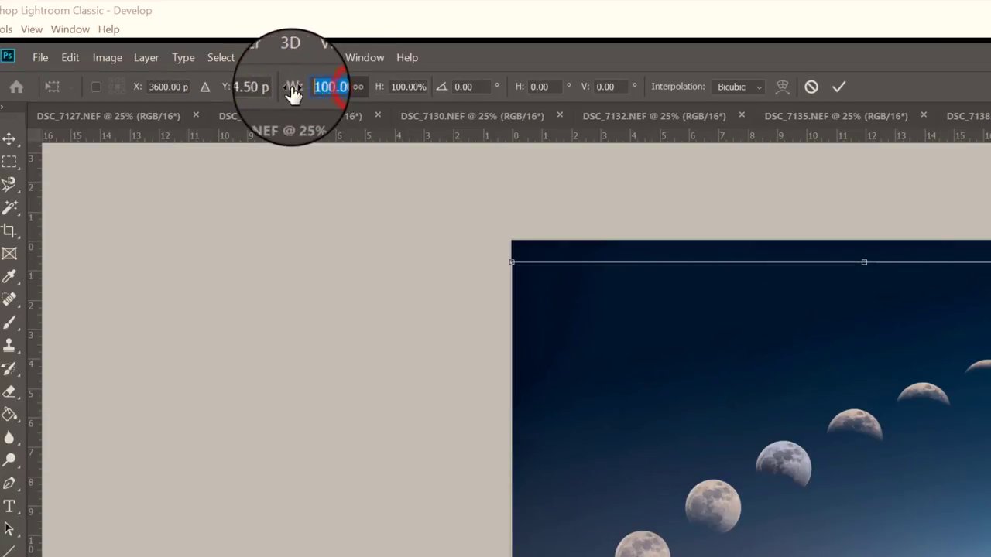
{"action": "type", "text": "75"}
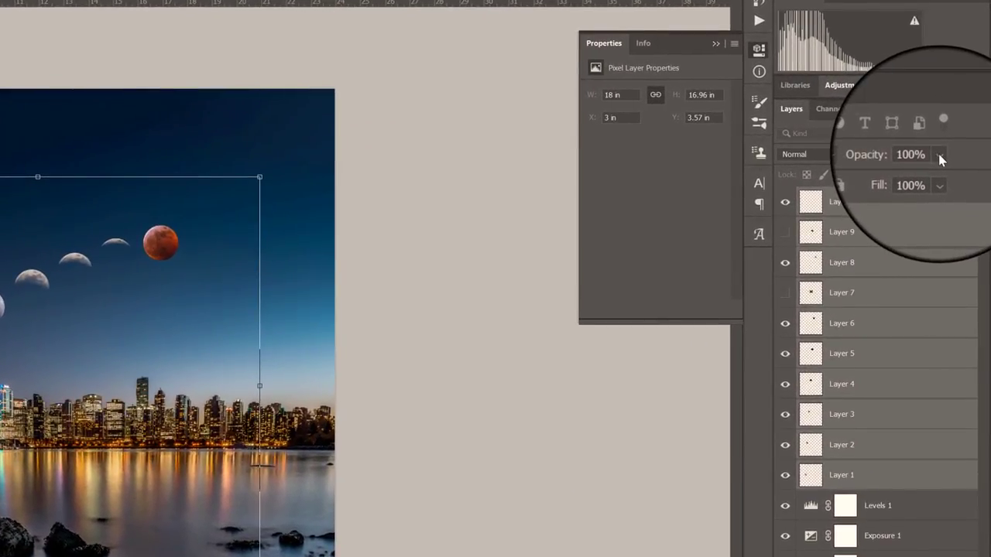
Check the Opacity value of the scaled moon layers in the Layers panel
{"action": "left_click", "coordinate": [940, 155]}
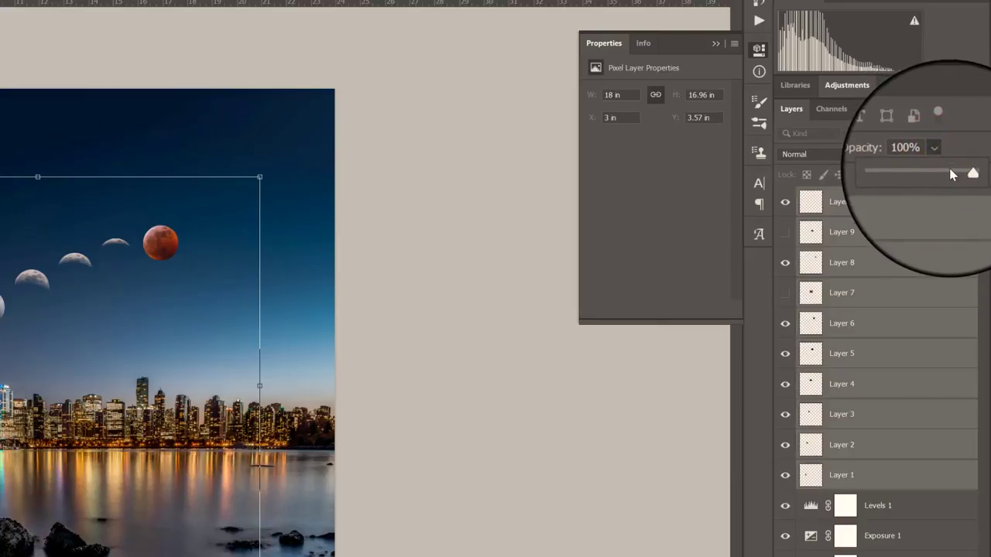